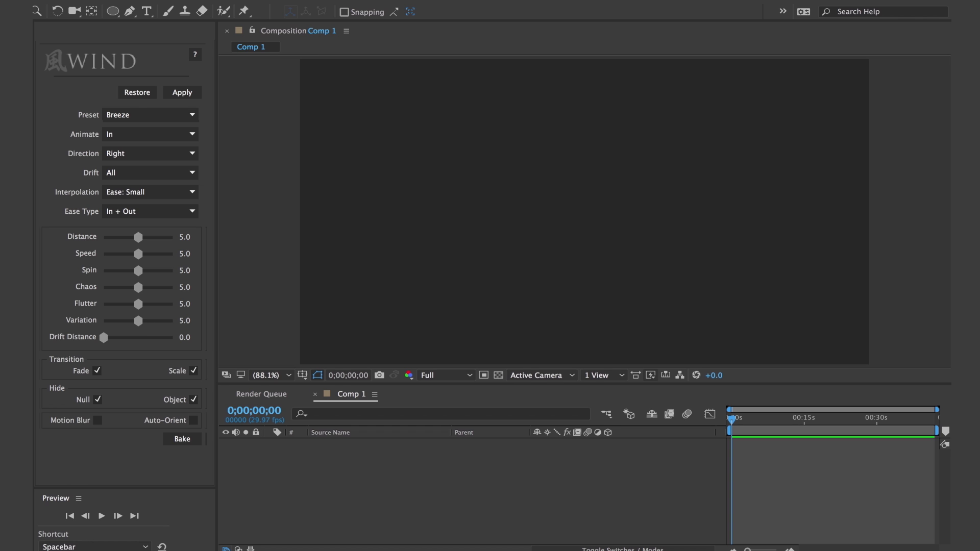
Draw an orange filled circle in the left half of the composition and add a null at its centre
{"action": "key", "text": "q"}
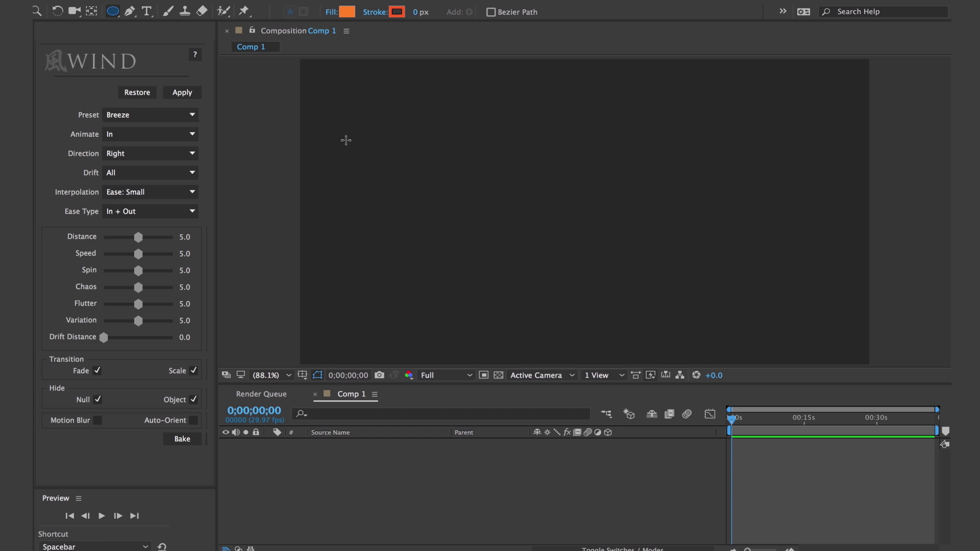
{"action": "left_click_drag", "start_coordinate": [354, 133], "coordinate": [478, 221]}
{"action": "left_click", "coordinate": [505, 258]}
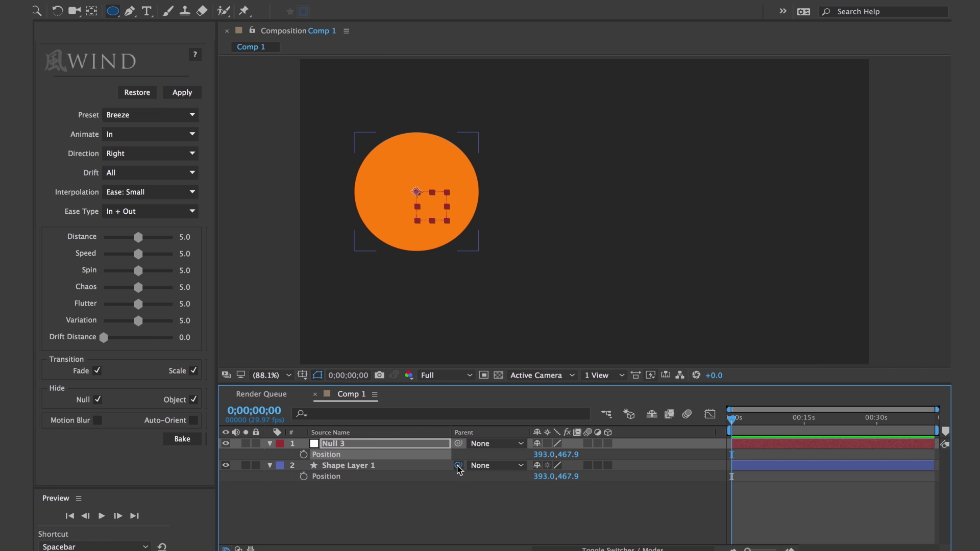
Parent Shape Layer 1 to Null 3 and set both up as 3D layers with transform keyframes at the first frame
{"action": "left_click_drag", "start_coordinate": [389, 456], "coordinate": [388, 444]}
{"action": "left_click", "coordinate": [607, 443]}
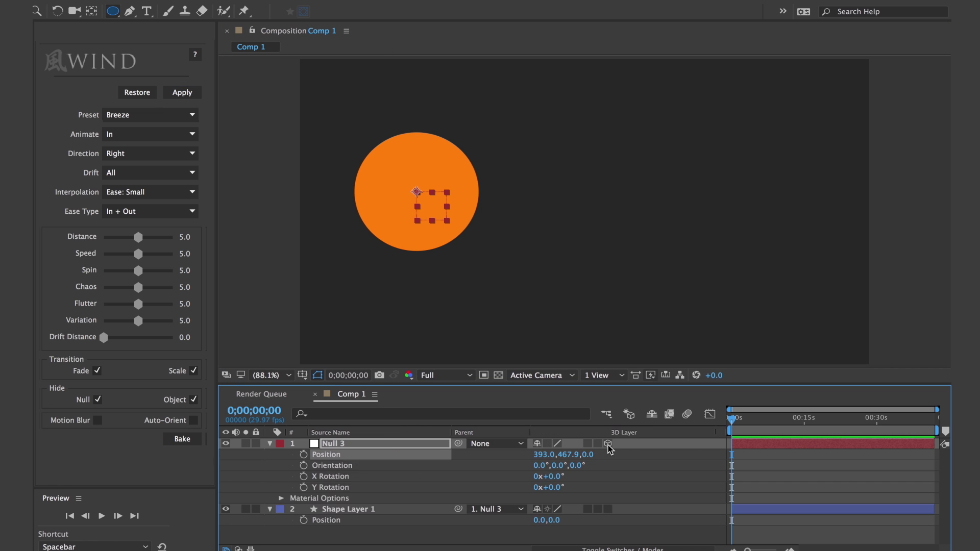
{"action": "left_click", "coordinate": [265, 519]}
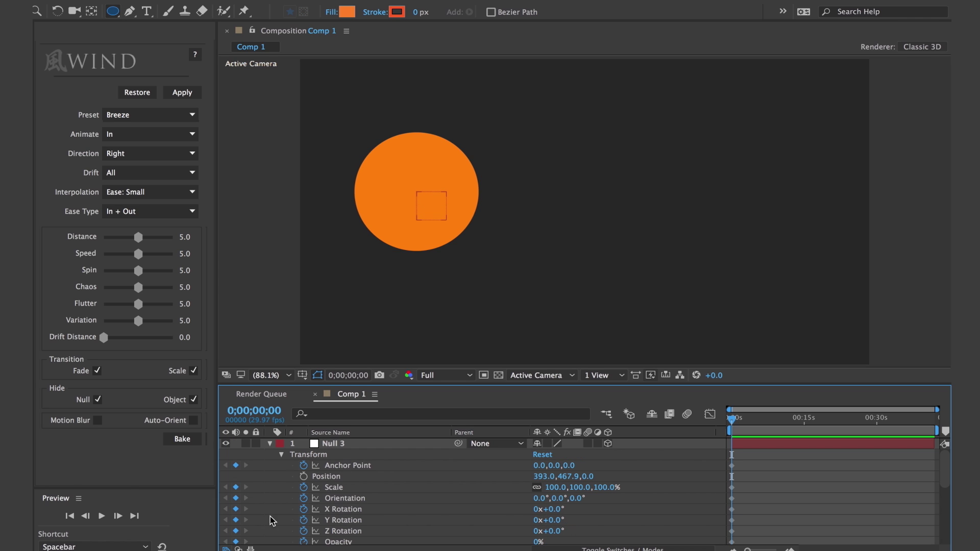
Keyframe the null's anchor point at 0;00;03;27 with an X value of -789
{"action": "left_click", "coordinate": [339, 466]}
{"action": "left_click", "coordinate": [750, 423]}
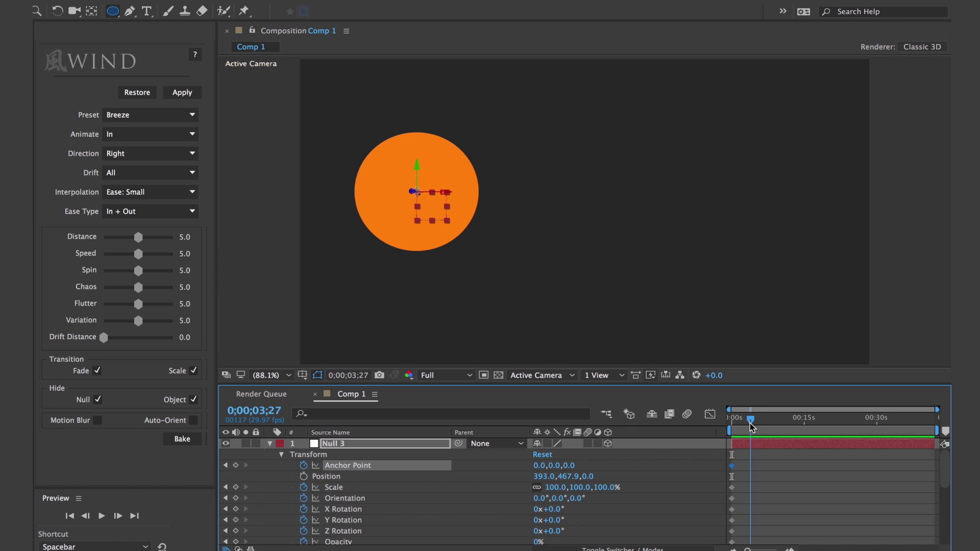
{"action": "key", "text": "alt+shift+a"}
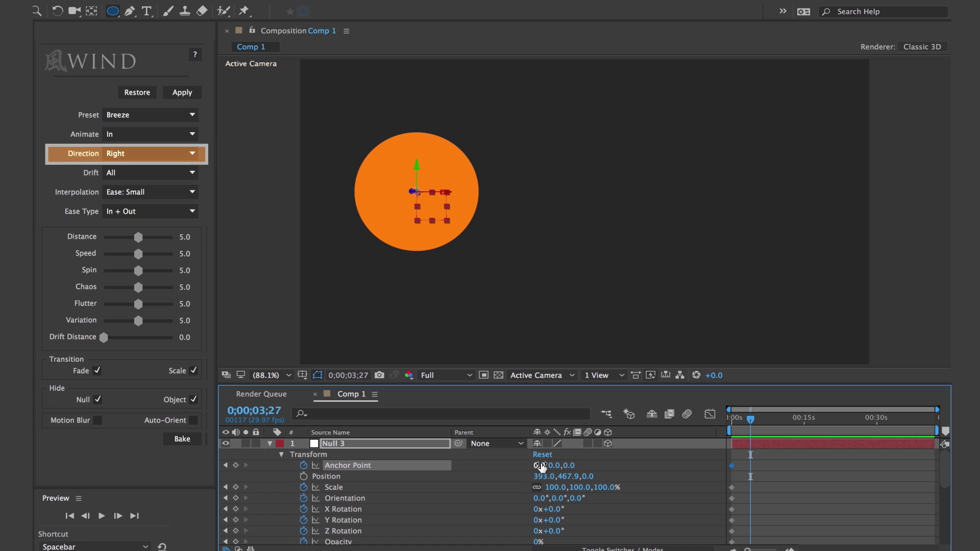
{"action": "left_click_drag", "start_coordinate": [547, 466], "coordinate": [128, 468]}
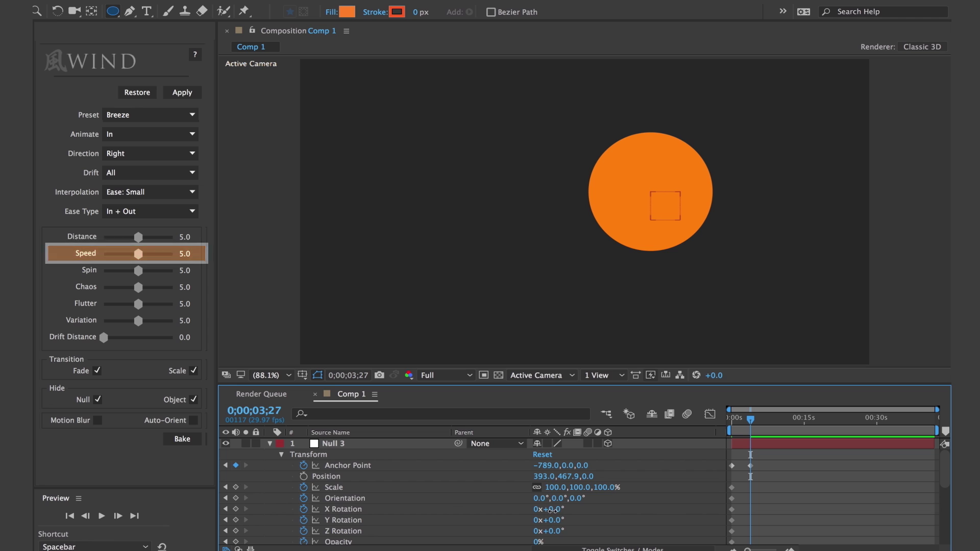
Keyframe the null's rotation at 0;00;03;27 to X -318°, Y 18° and Z -25°
{"action": "mouse_move", "coordinate": [551, 509]}
{"action": "left_mouse_down"}
{"action": "mouse_move", "coordinate": [350, 463]}
{"action": "mouse_move", "coordinate": [412, 458]}
{"action": "mouse_move", "coordinate": [349, 465]}
{"action": "left_mouse_up"}
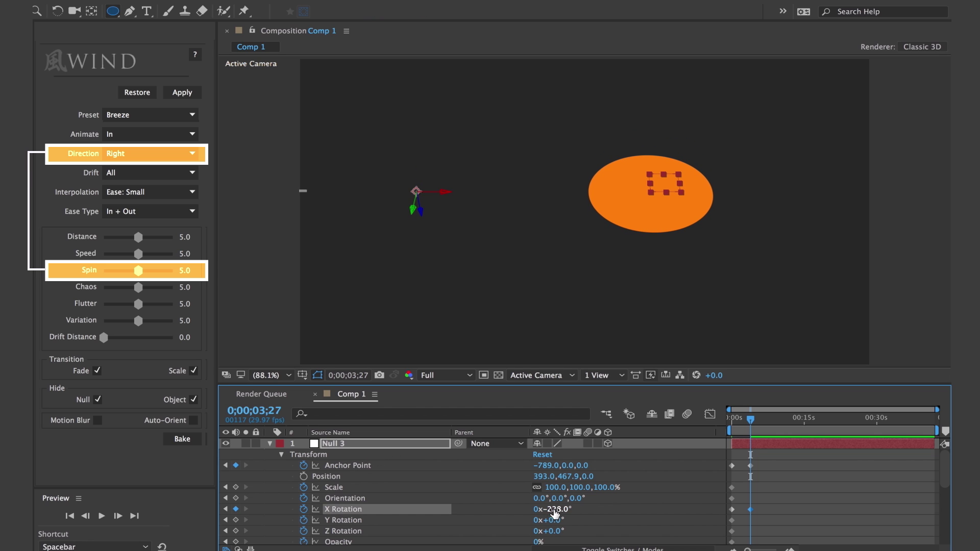
{"action": "left_click_drag", "start_coordinate": [555, 513], "coordinate": [460, 478]}
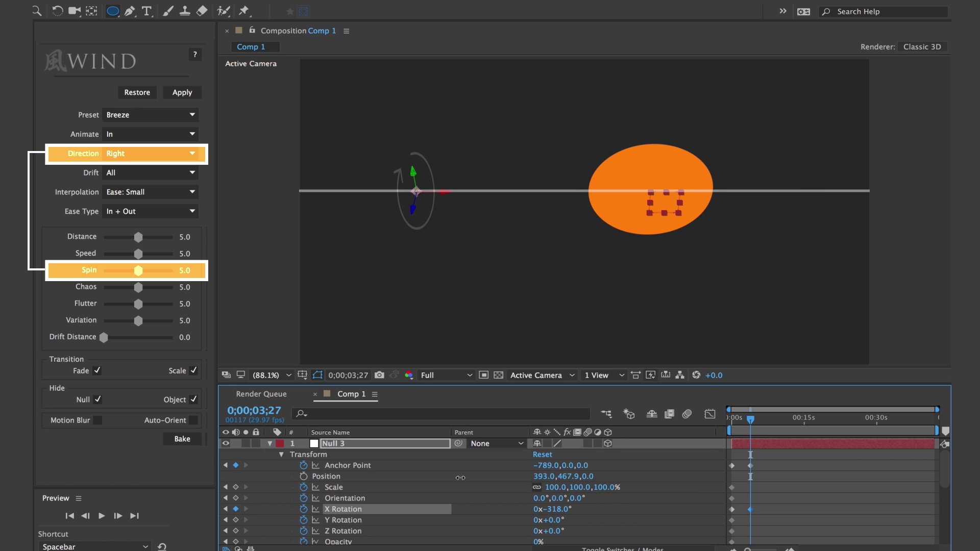
{"action": "left_click", "coordinate": [462, 481]}
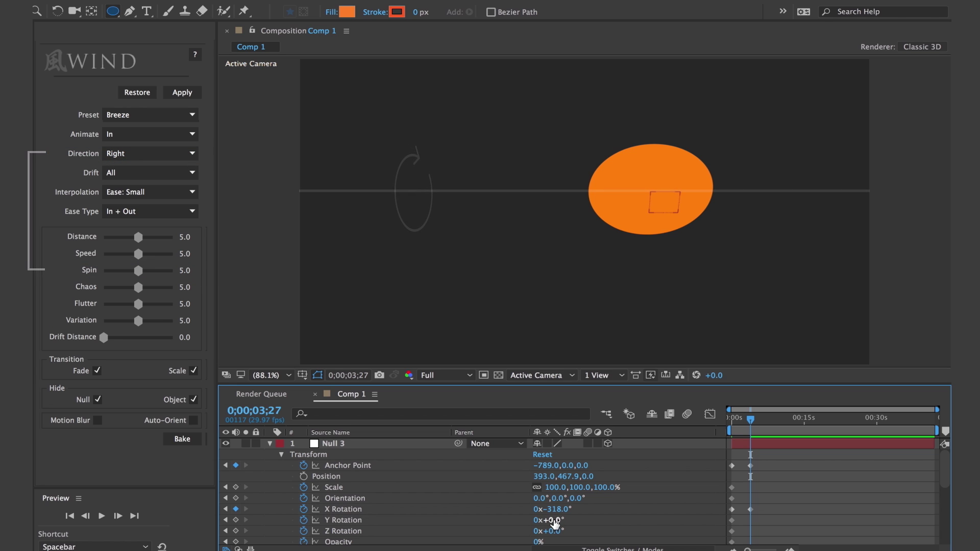
{"action": "left_click", "coordinate": [557, 520]}
{"action": "left_click_drag", "start_coordinate": [558, 519], "coordinate": [540, 531]}
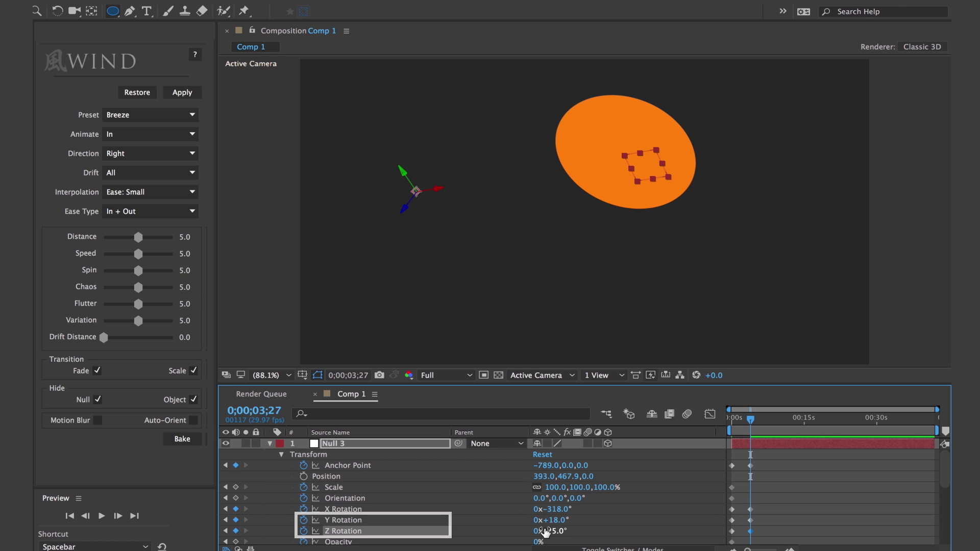
Keyframe Shape Layer 1's own rotation at 0;00;03;27 to X 124°, Y 157° and Z -90°
{"action": "left_click", "coordinate": [270, 444]}
{"action": "left_click", "coordinate": [337, 455]}
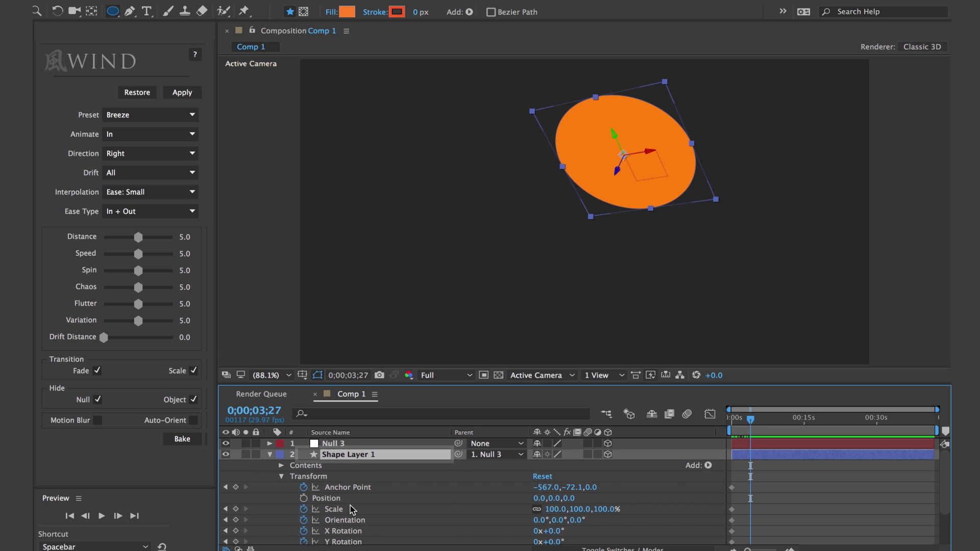
{"action": "scroll", "coordinate": [352, 509], "scroll_direction": "down", "scroll_amount": 2}
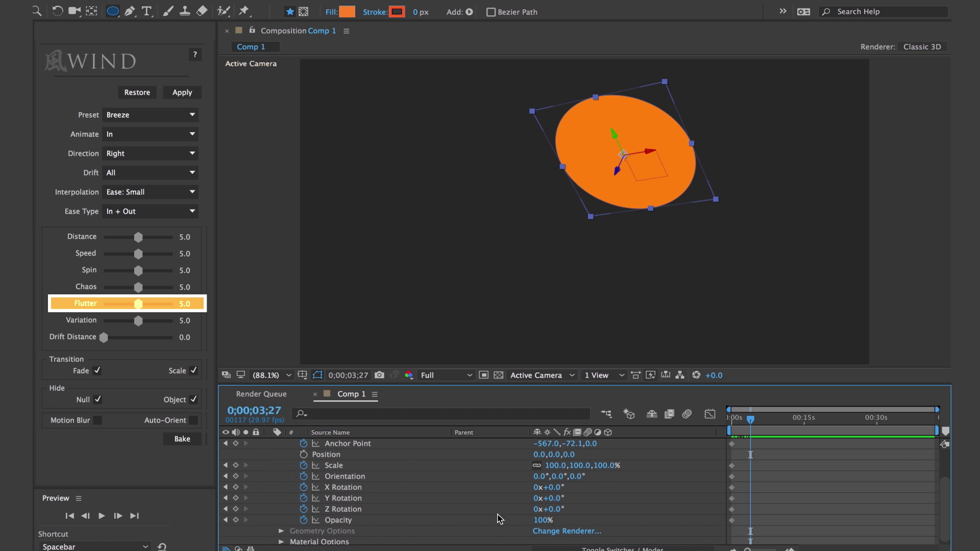
{"action": "left_click_drag", "start_coordinate": [553, 493], "coordinate": [490, 507]}
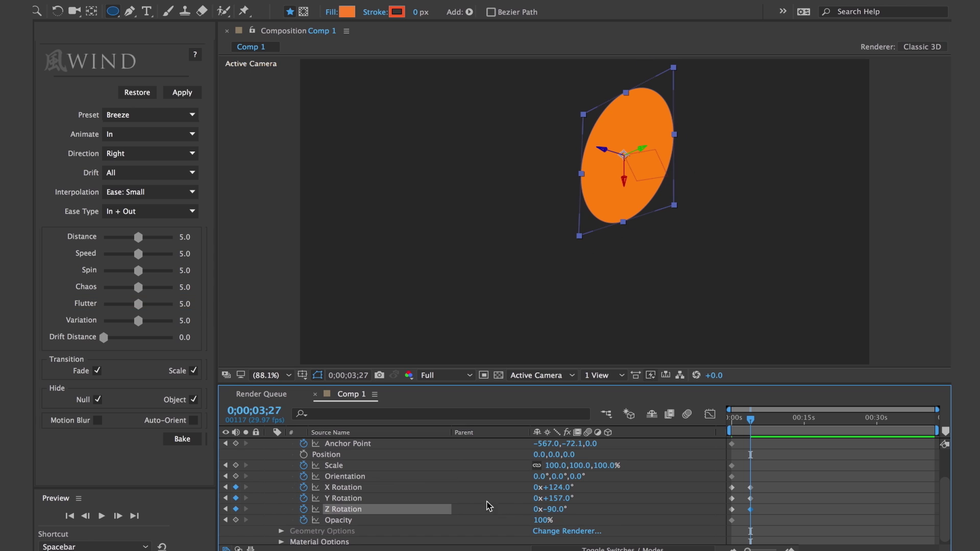
Keyframe Shape Layer 1's Y position to 630 and reduce its opacity and scale to 0% at 0;00;03;27
{"action": "left_click", "coordinate": [303, 454]}
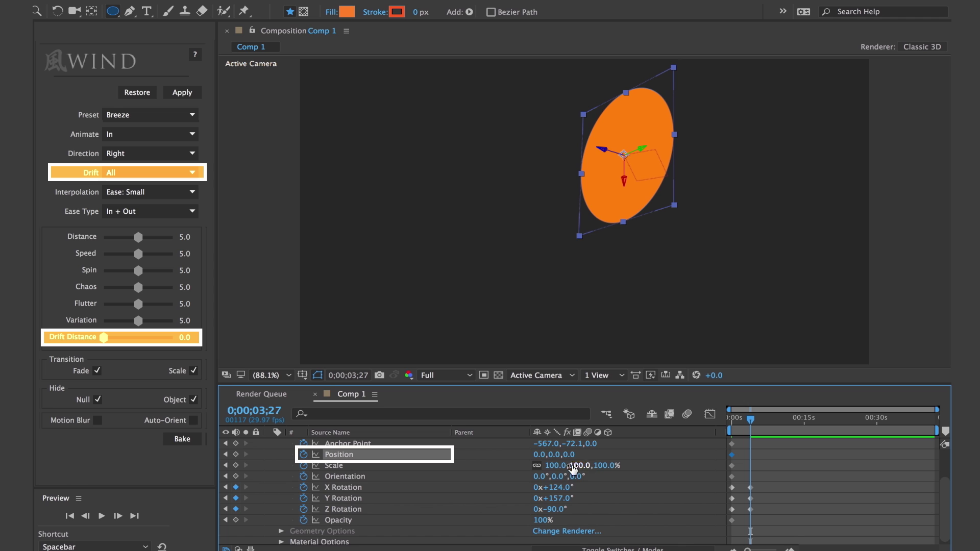
{"action": "left_click_drag", "start_coordinate": [555, 455], "coordinate": [937, 497]}
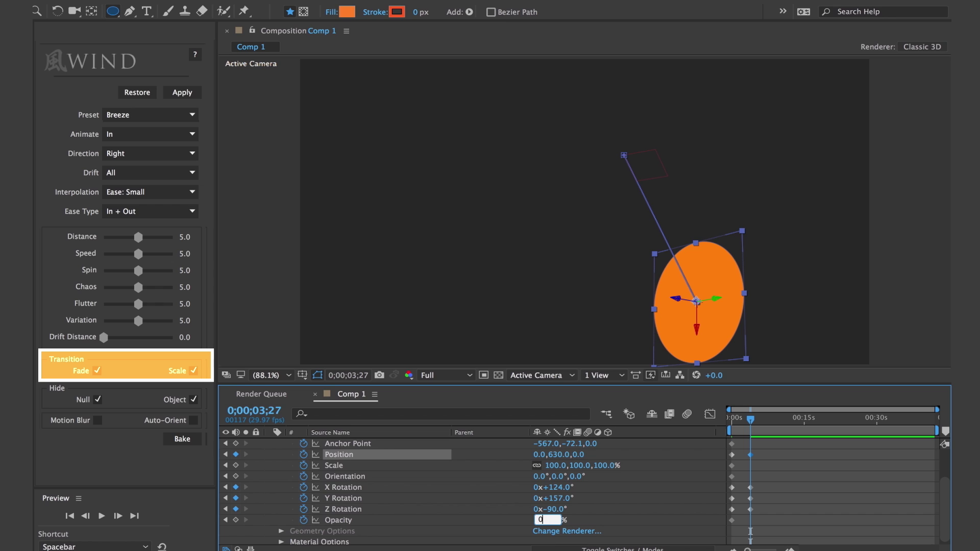
{"action": "key", "text": "Return"}
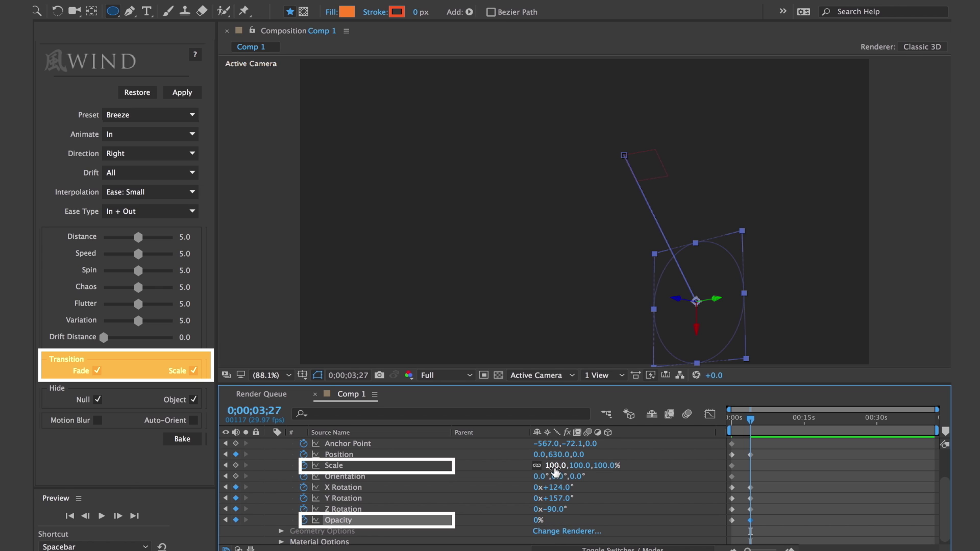
{"action": "type", "text": "0"}
{"action": "key", "text": "Return"}
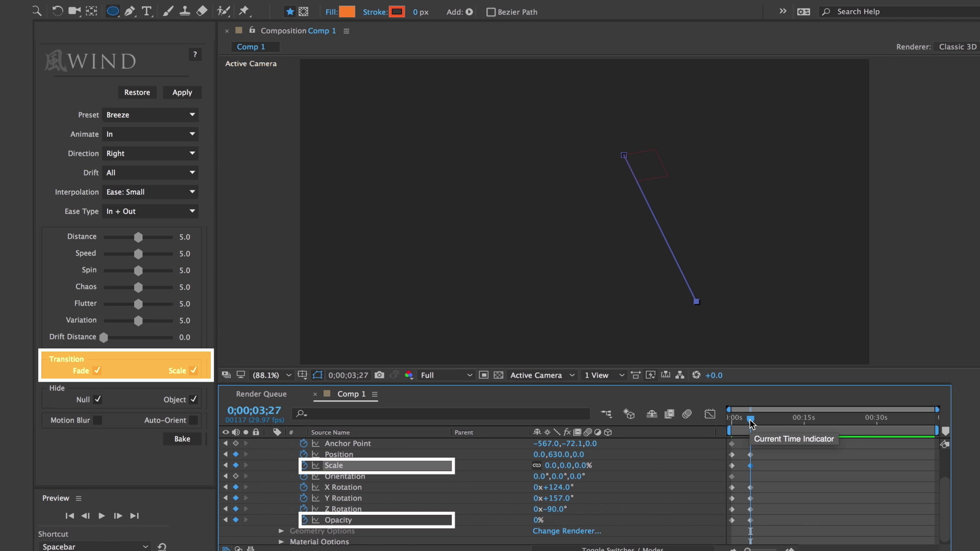
Duplicate the null and circle pair with the copied null's X rotation varied to -1x-89°, and preview the animation
{"action": "left_click_drag", "start_coordinate": [750, 422], "coordinate": [738, 421]}
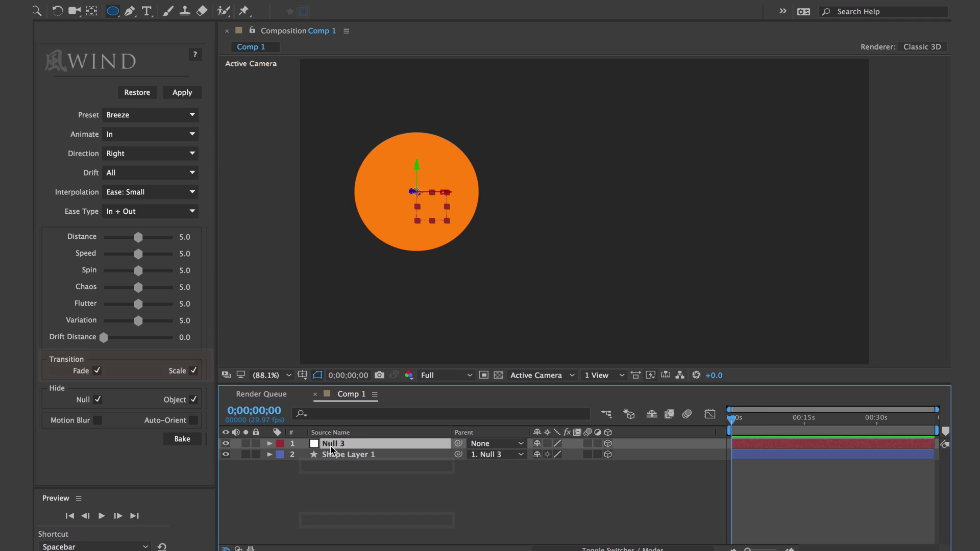
{"action": "key", "text": "ctrl+d"}
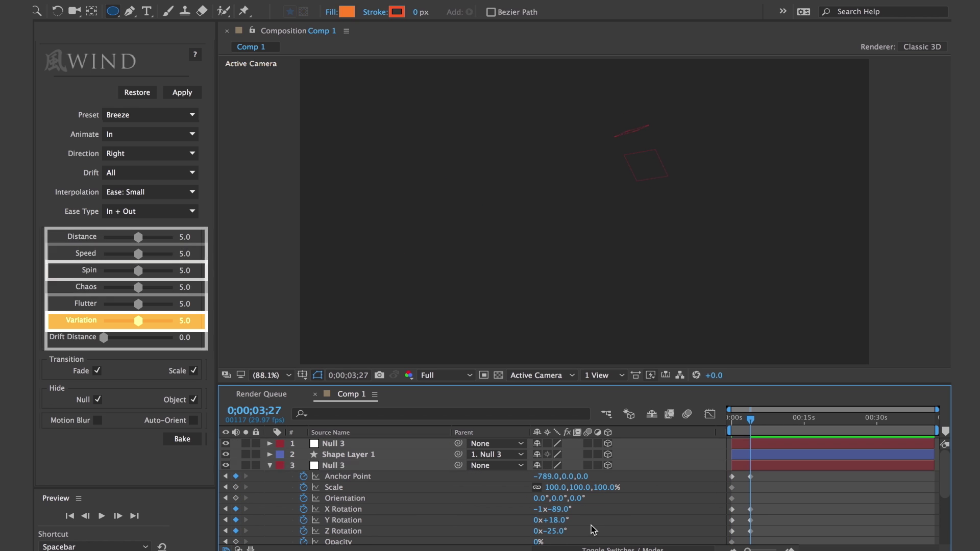
{"action": "left_click", "coordinate": [591, 529]}
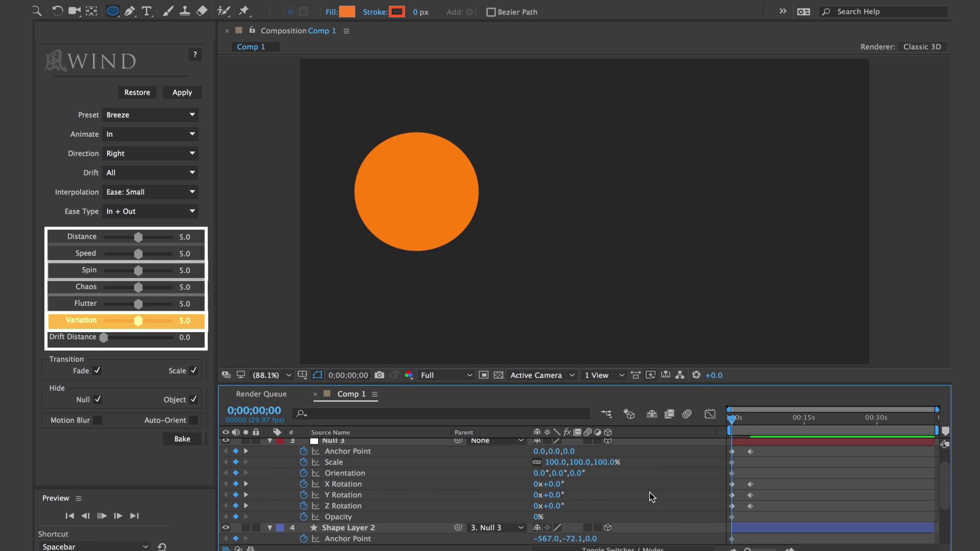
{"action": "key", "text": "space"}
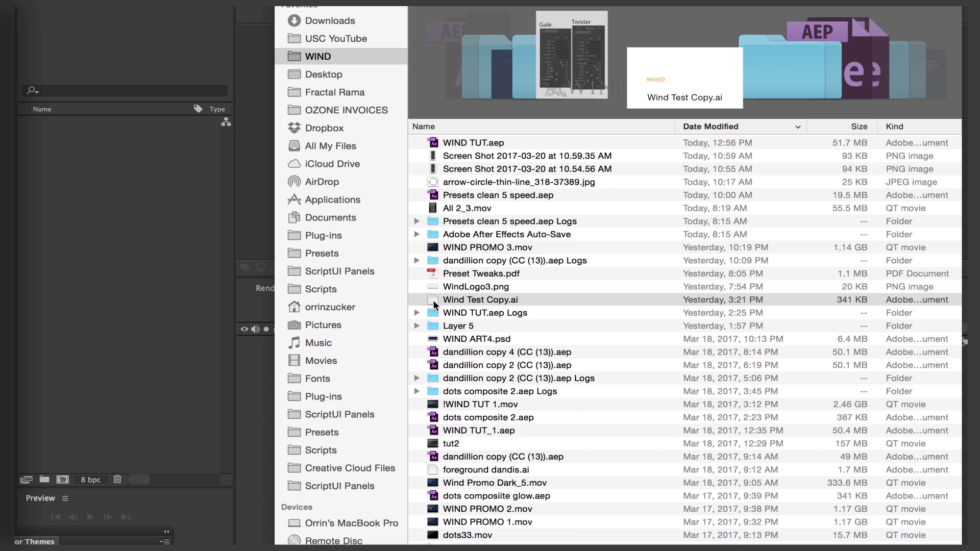
Import Wind Test Copy.ai as a layered composition, open it and lock the Medium Gray-Blue Solid 1 background
{"action": "left_click_drag", "start_coordinate": [433, 299], "coordinate": [139, 207]}
{"action": "left_click", "coordinate": [182, 162]}
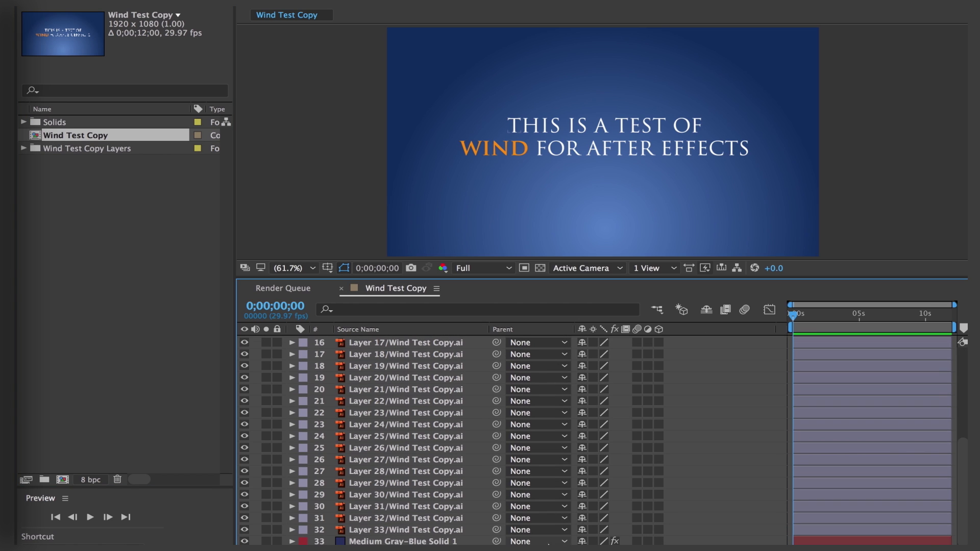
{"action": "left_click", "coordinate": [276, 541]}
Apply Wind's Breeze preset, animating out to the right, from 0;00;01;00 and preview the text animation
{"action": "left_click", "coordinate": [810, 316]}
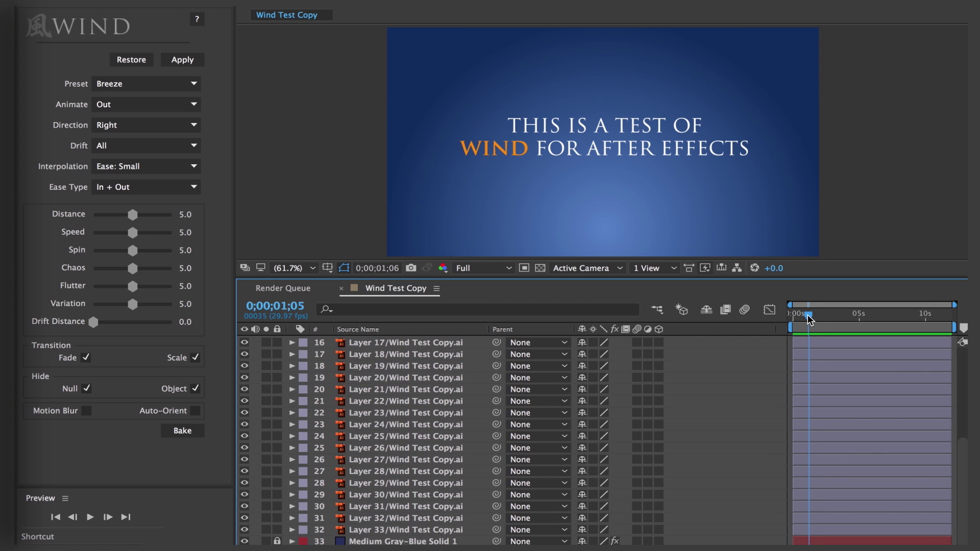
{"action": "left_click_drag", "start_coordinate": [808, 319], "coordinate": [805, 317]}
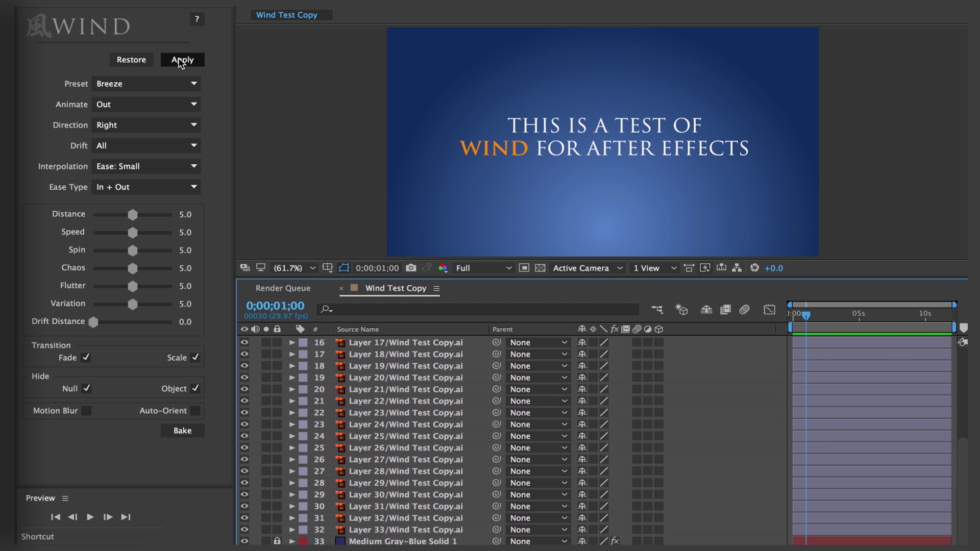
{"action": "left_click", "coordinate": [179, 61]}
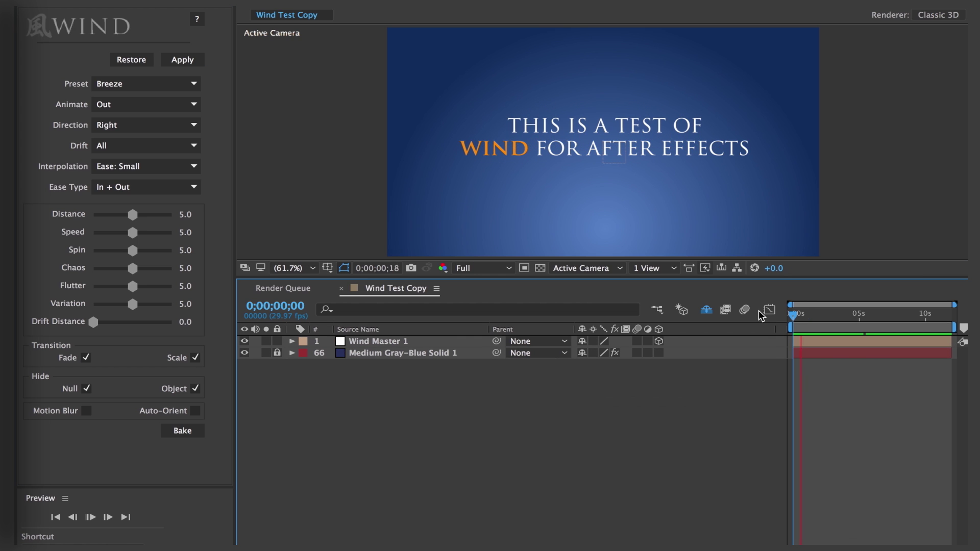
{"action": "key", "text": "space"}
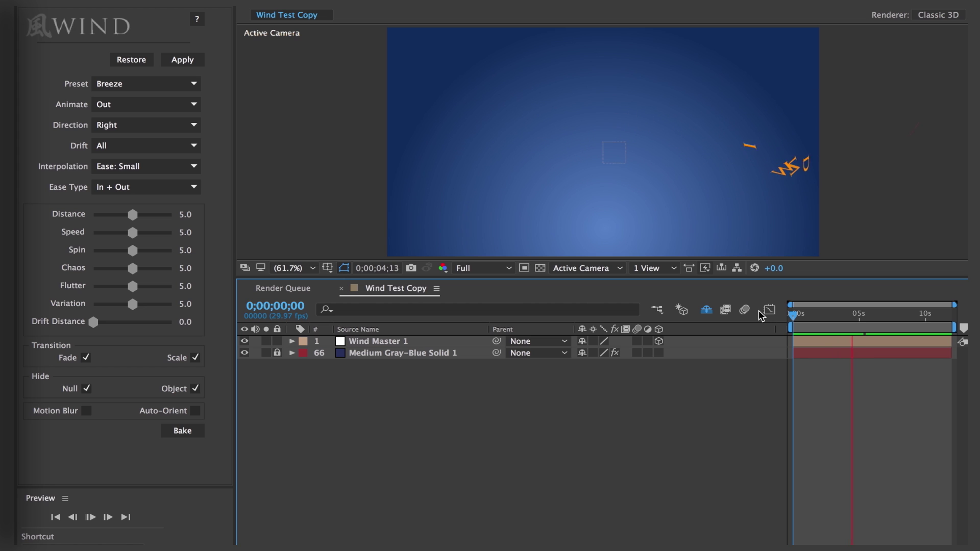
{"action": "key", "text": "space"}
Scale Wind Master 1 to 50% and preview the animation from the start
{"action": "left_click", "coordinate": [378, 341]}
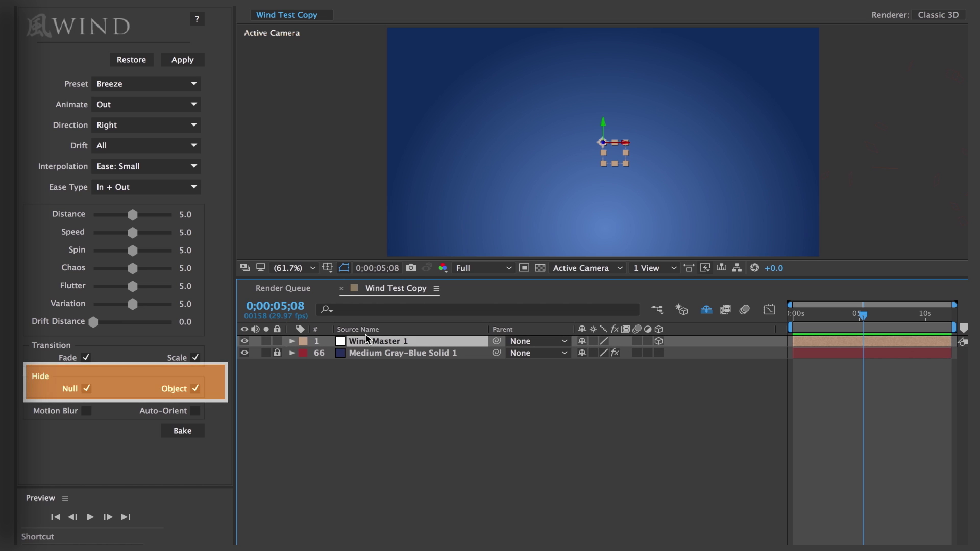
{"action": "key", "text": "s"}
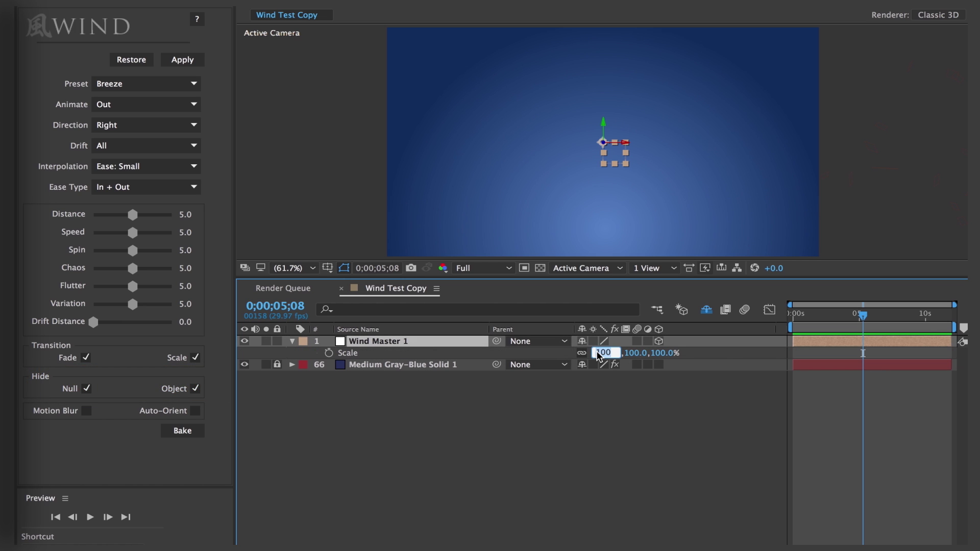
{"action": "type", "text": "50"}
{"action": "key", "text": "Return"}
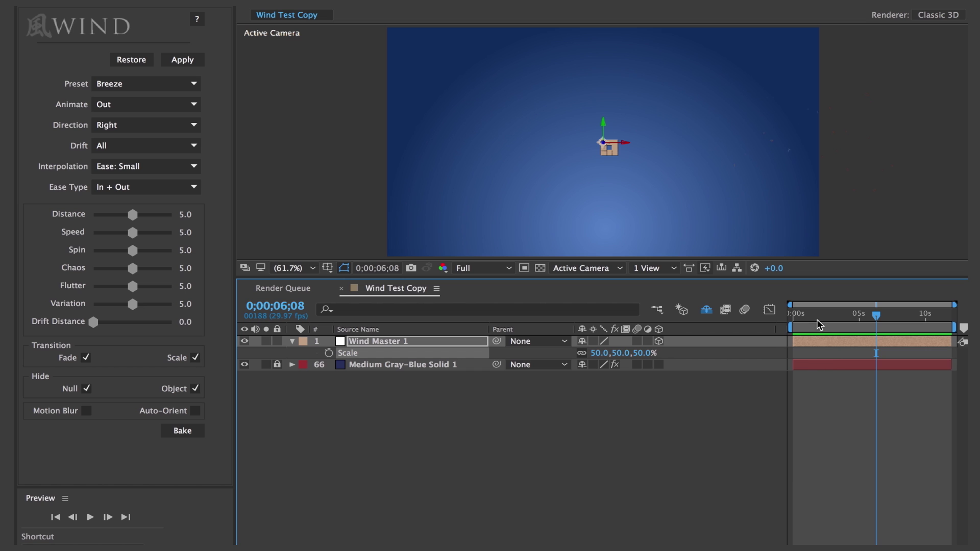
{"action": "left_click_drag", "start_coordinate": [818, 324], "coordinate": [760, 327]}
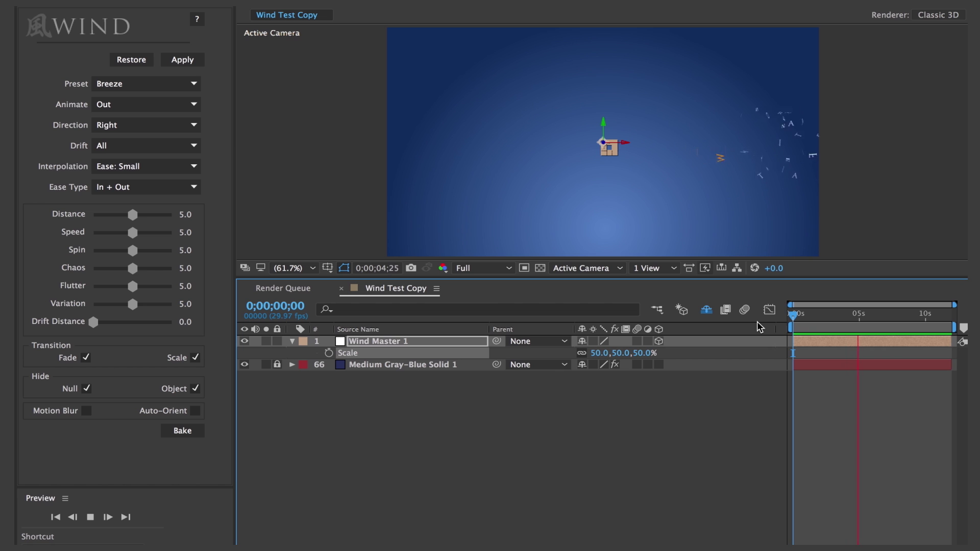
Reveal the shy Wind null and artwork layers in the timeline and look through their numbered markers
{"action": "left_click", "coordinate": [706, 309]}
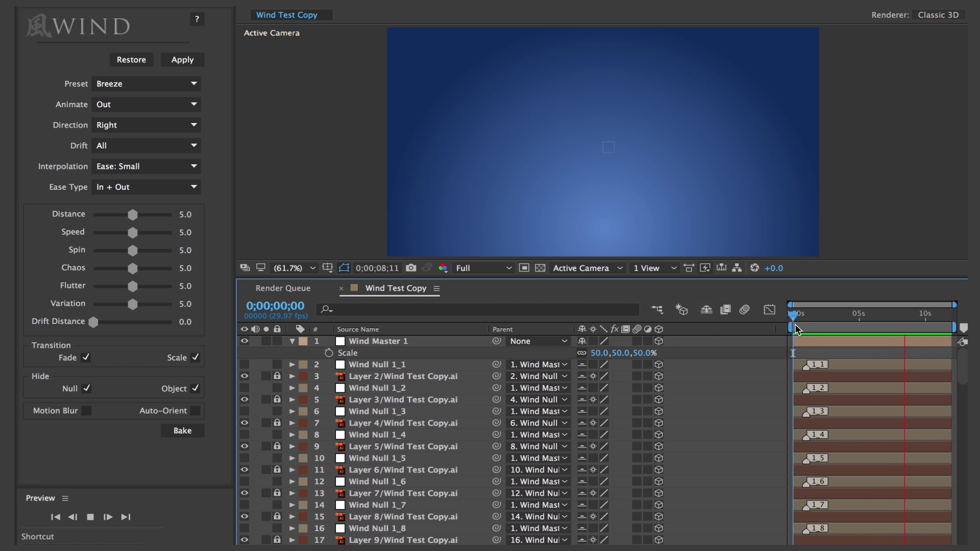
{"action": "left_click_drag", "start_coordinate": [963, 360], "coordinate": [965, 530]}
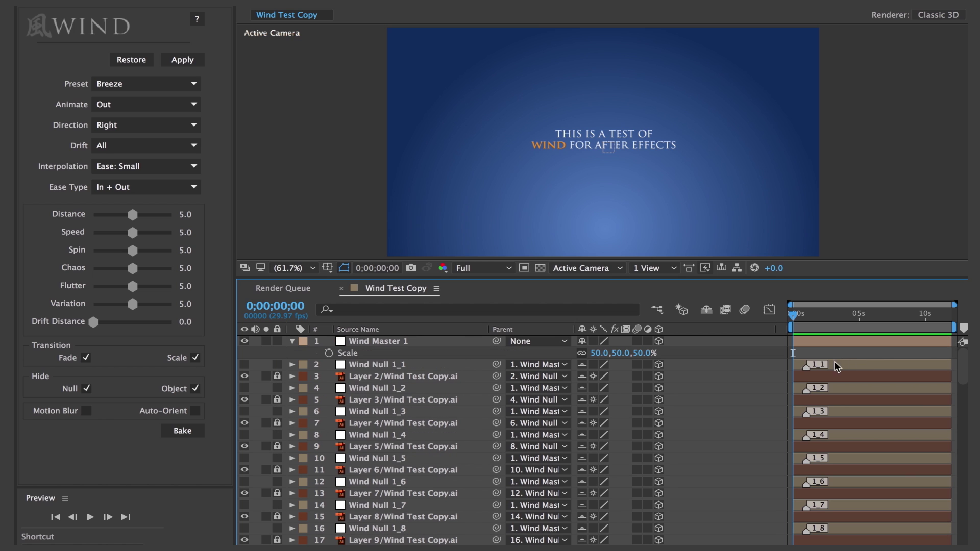
{"action": "left_click_drag", "start_coordinate": [806, 369], "coordinate": [838, 370]}
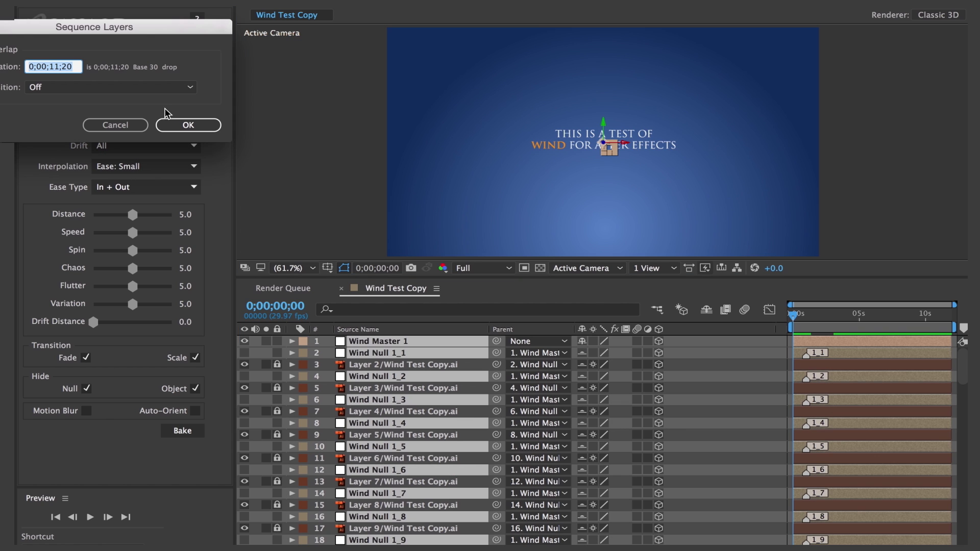
Sequence the selected Wind null layers with an overlap and no transition, deselect them and preview the staggered animation
{"action": "left_click", "coordinate": [63, 66]}
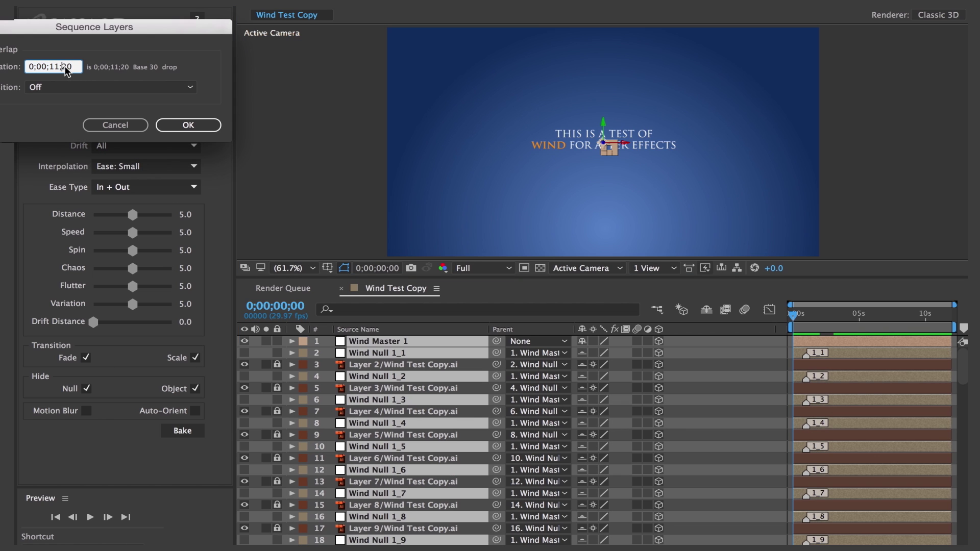
{"action": "left_click", "coordinate": [169, 125]}
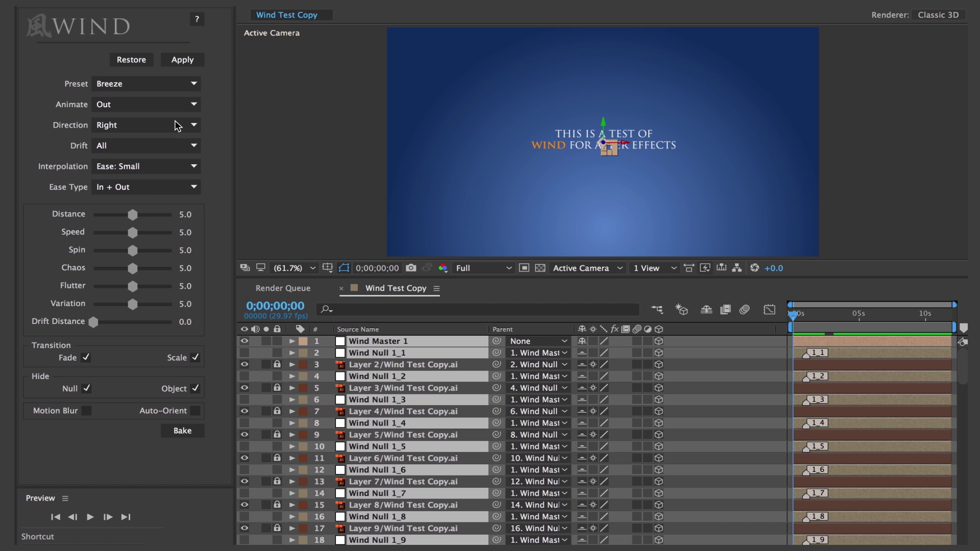
{"action": "key", "text": "F2"}
{"action": "key", "text": "space"}
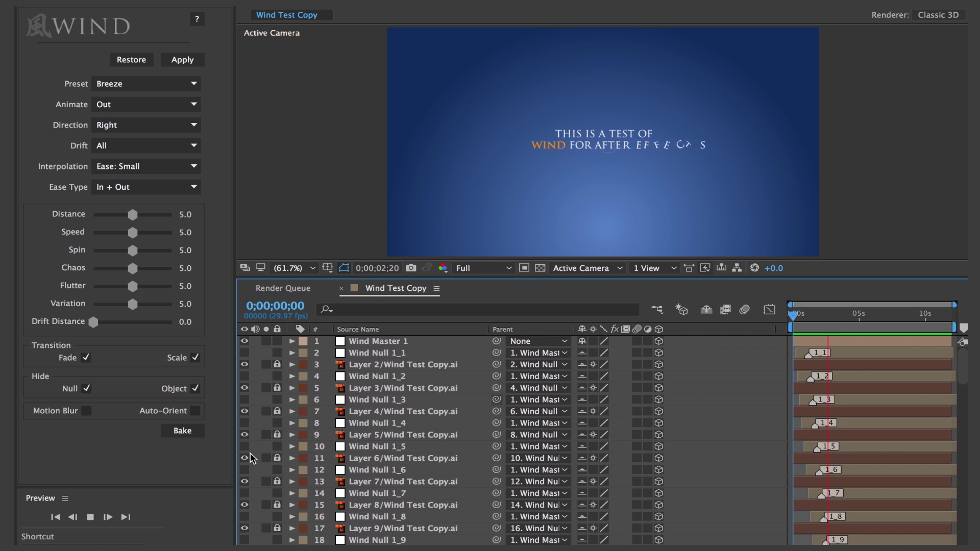